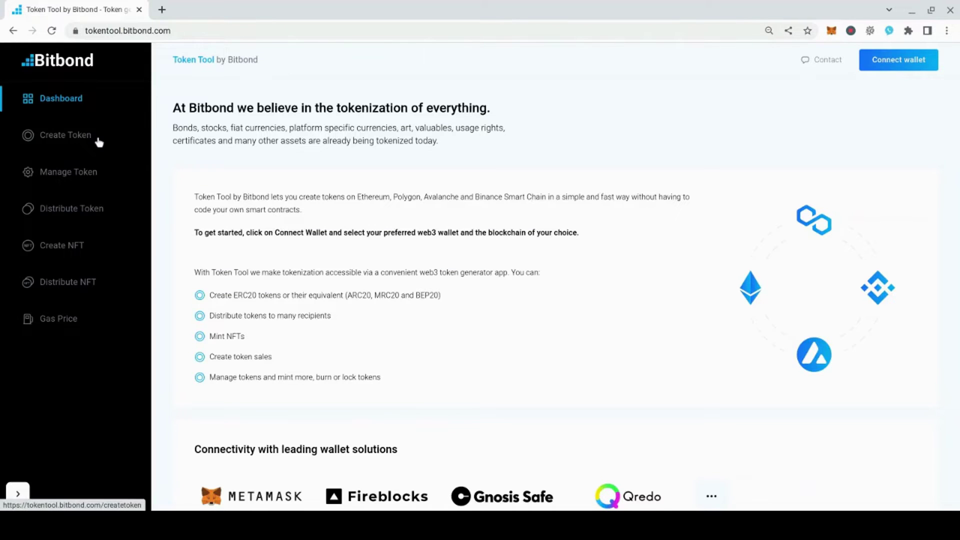
Open the token creation form and choose Ethereum as the blockchain for an ERC20 token.
click(98, 141)
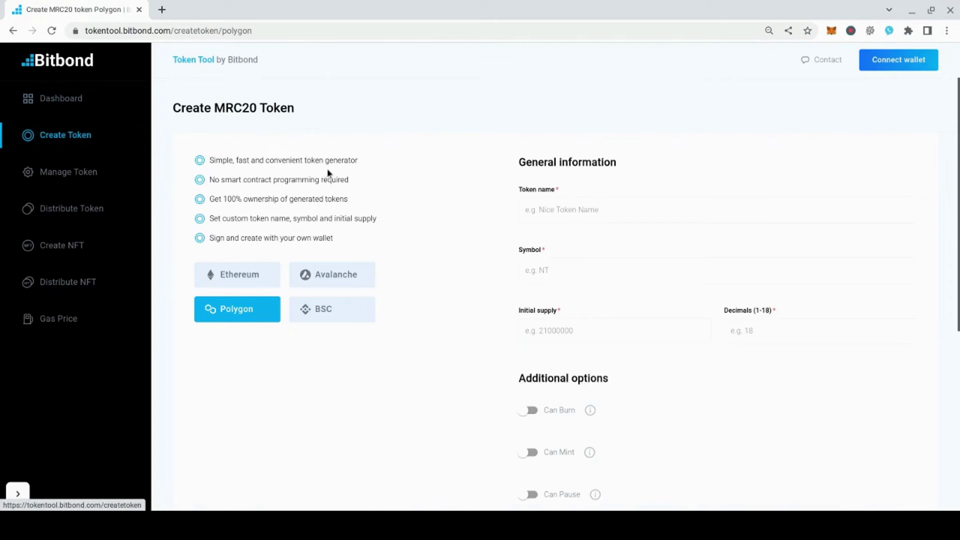
click(246, 277)
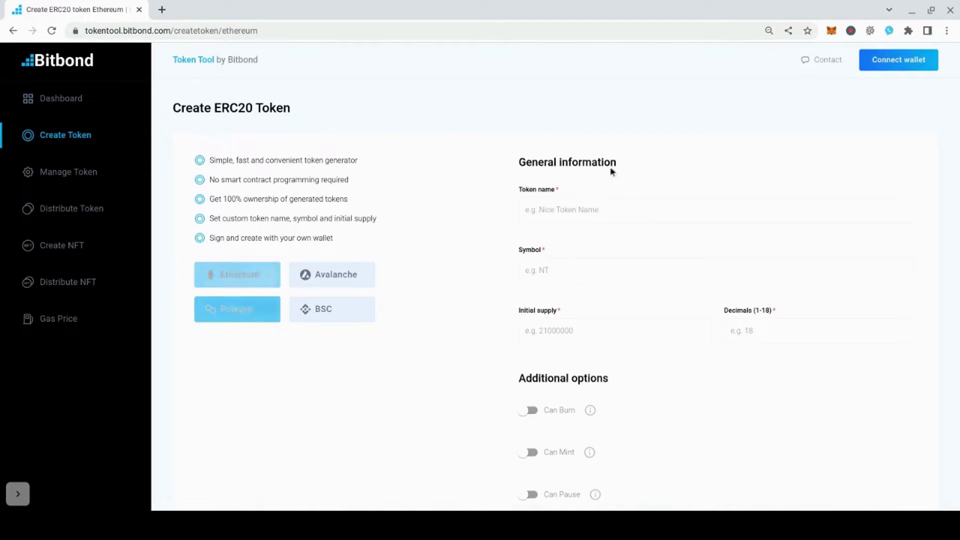
Connect the MetaMask wallet and dismiss the connection success message.
click(896, 62)
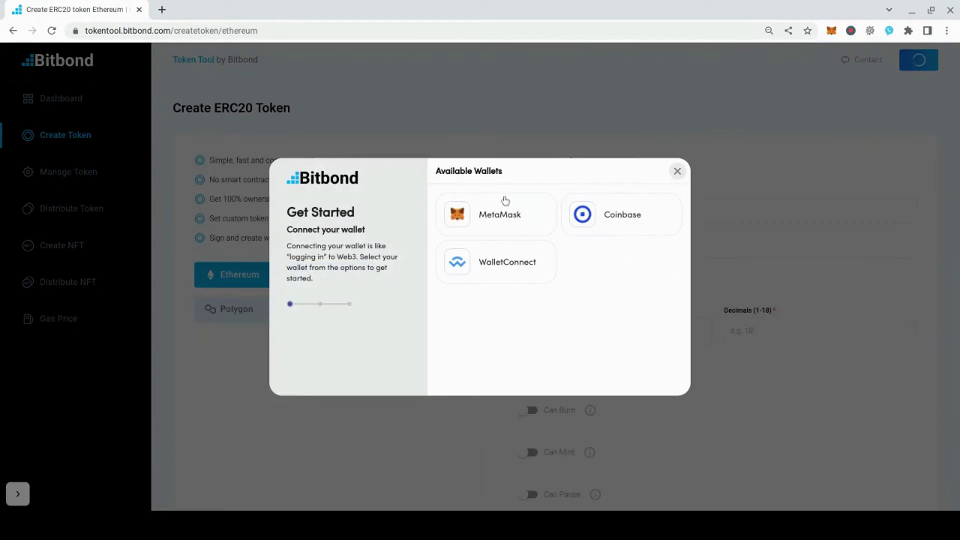
click(483, 220)
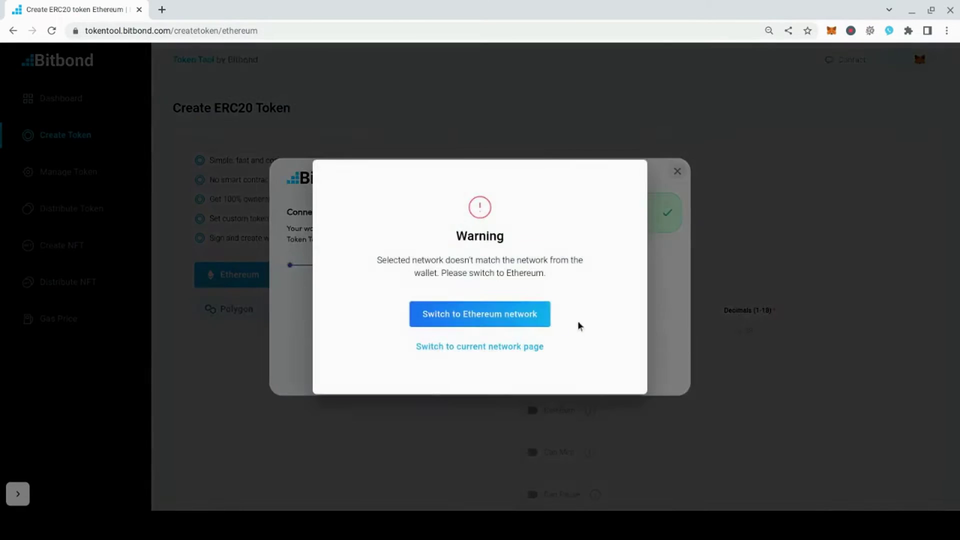
click(479, 314)
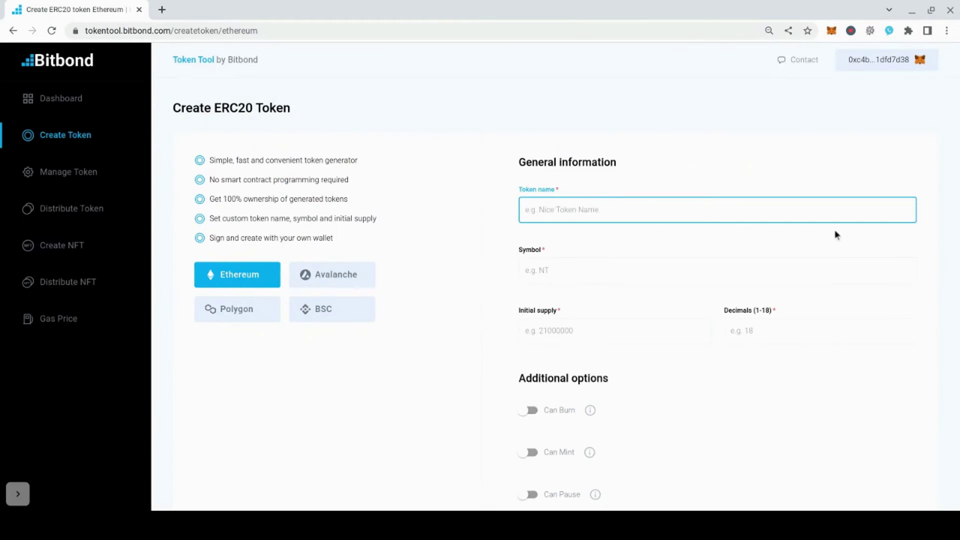
text(Bitbond)
text( Ethere)
text(um Toke)
text(m)
Enter name 'Bitbond Ethereum Tokem', symbol BET, supply 1000 and 1 decimal.
key(Tab)
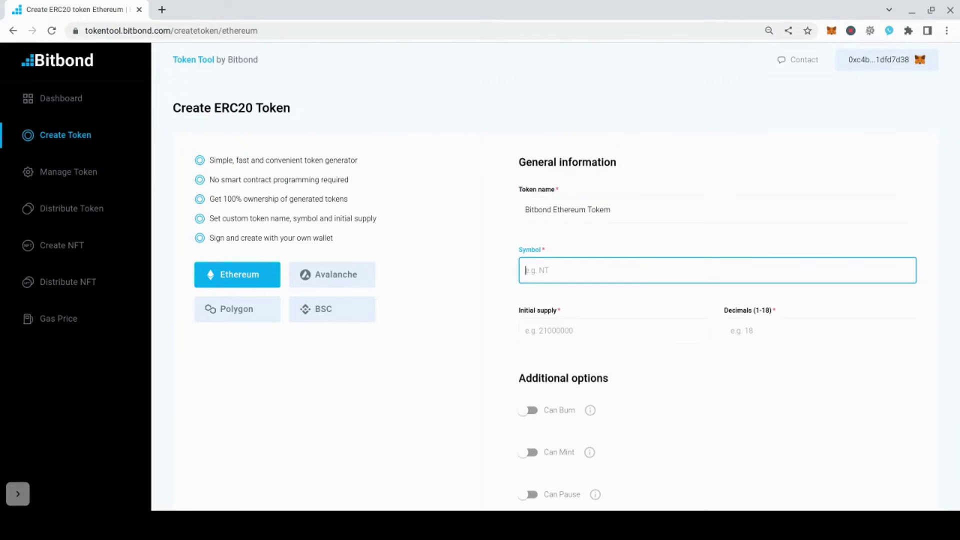
text(BET)
key(Tab)
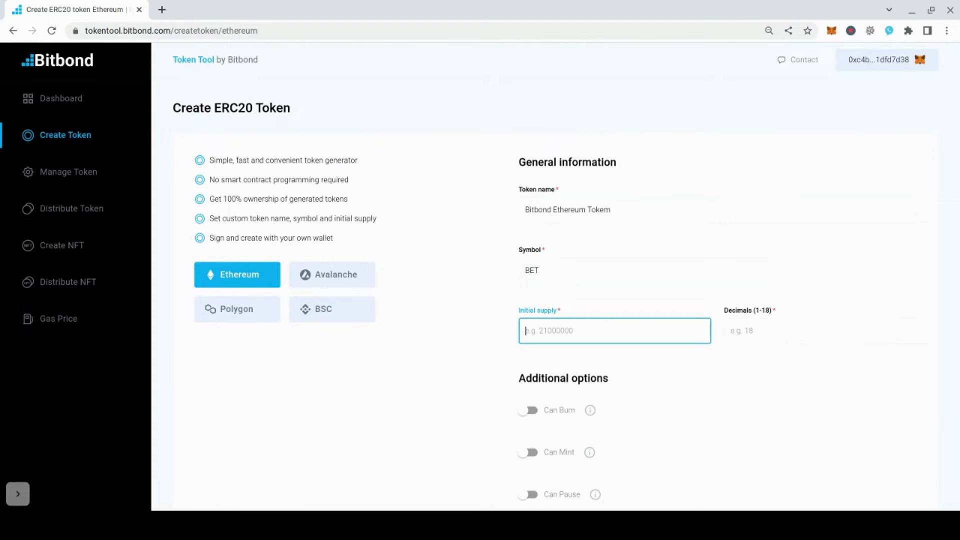
text(100)
text(0)
key(Tab)
text(1)
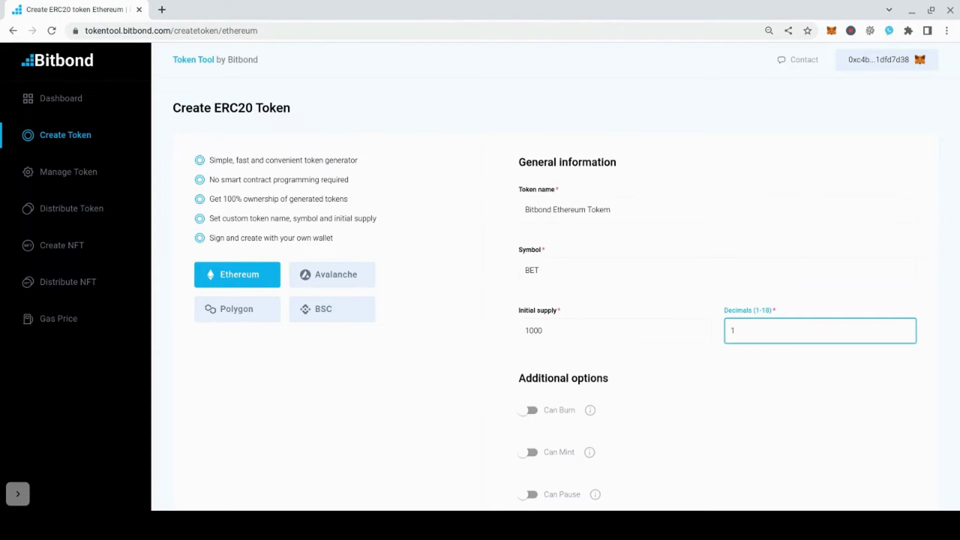
scroll(752, 282, down, 2)
scroll(716, 301, down, 1)
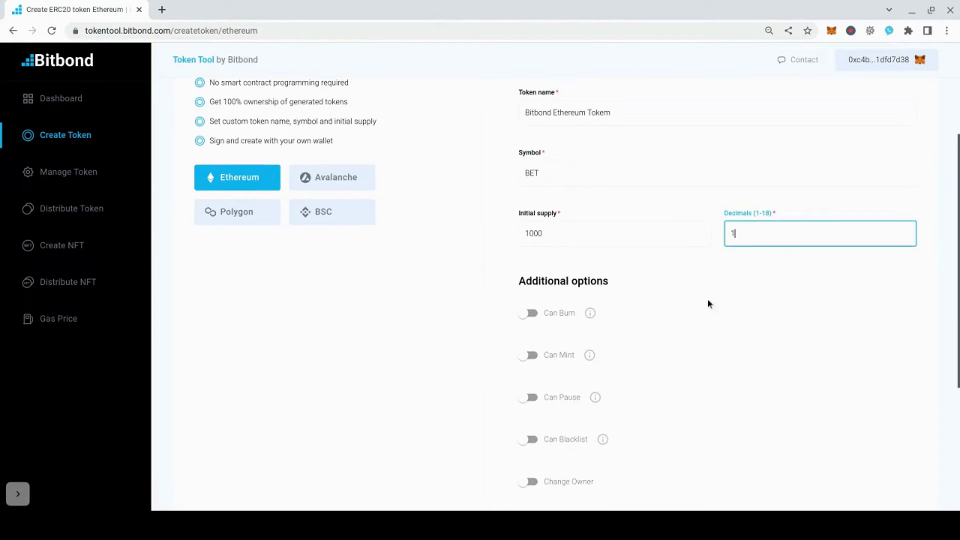
click(696, 299)
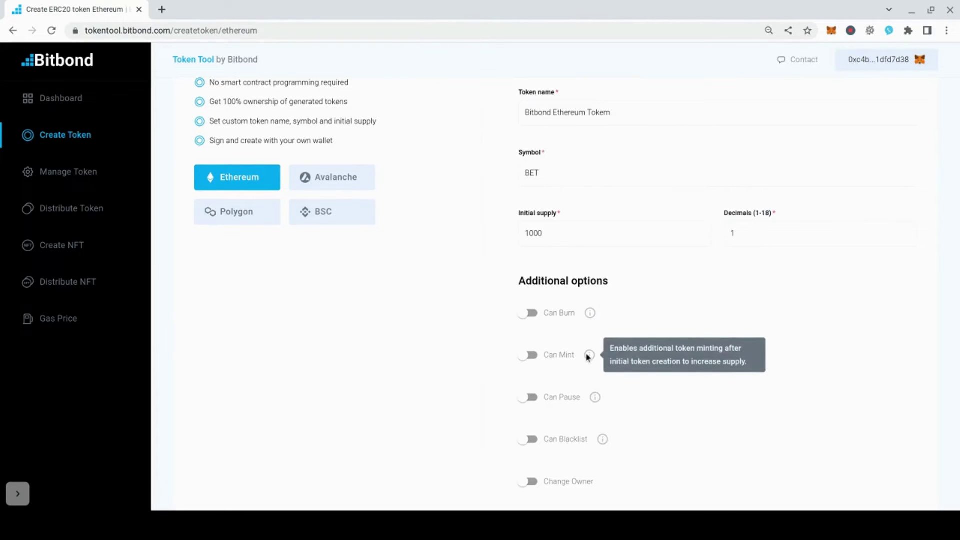
mouse_move(594, 397)
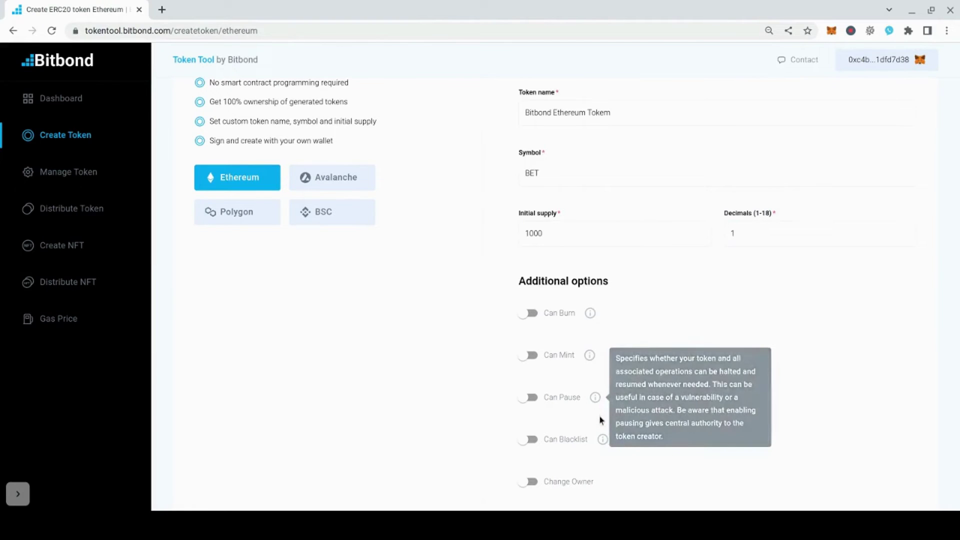
scroll(601, 440, down, 1)
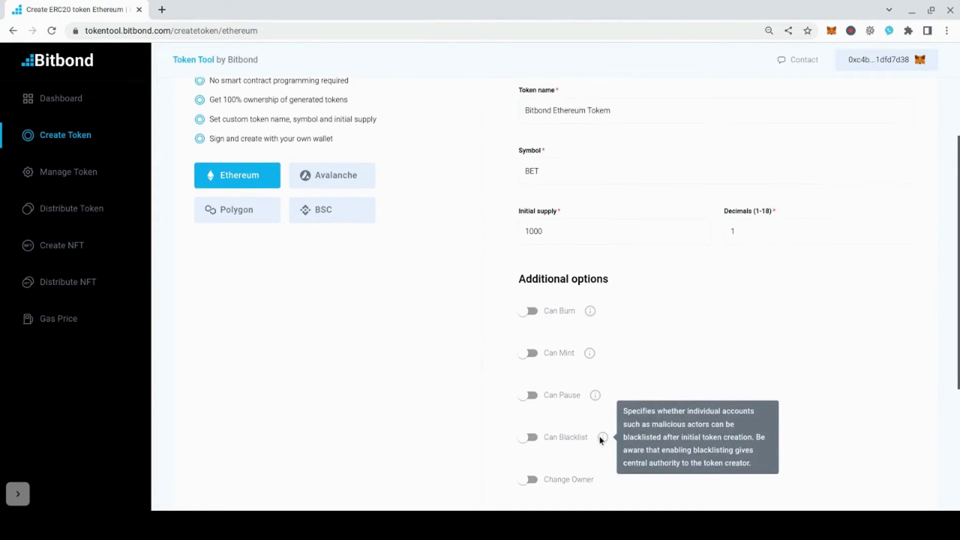
scroll(601, 440, down, 1)
scroll(600, 439, down, 1)
scroll(600, 441, down, 1)
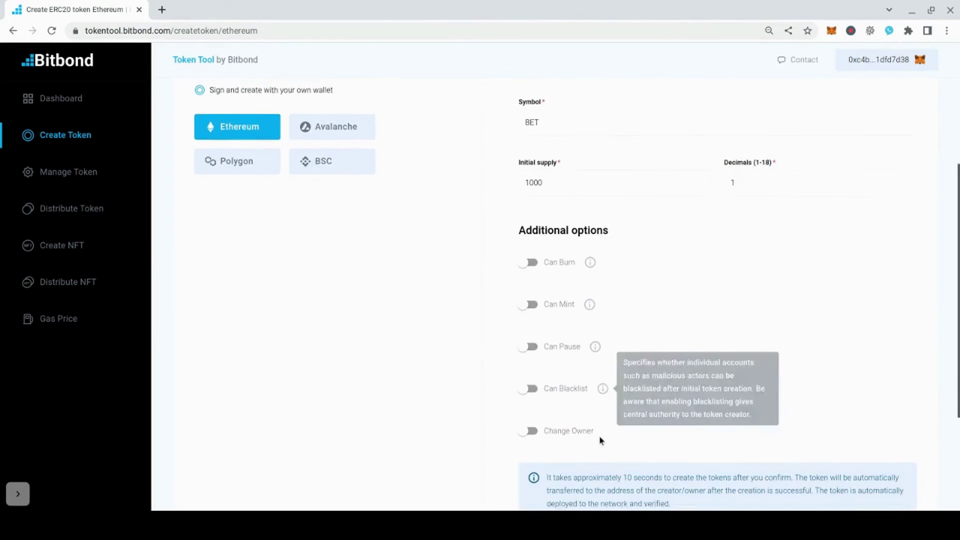
scroll(600, 439, down, 1)
scroll(601, 440, down, 1)
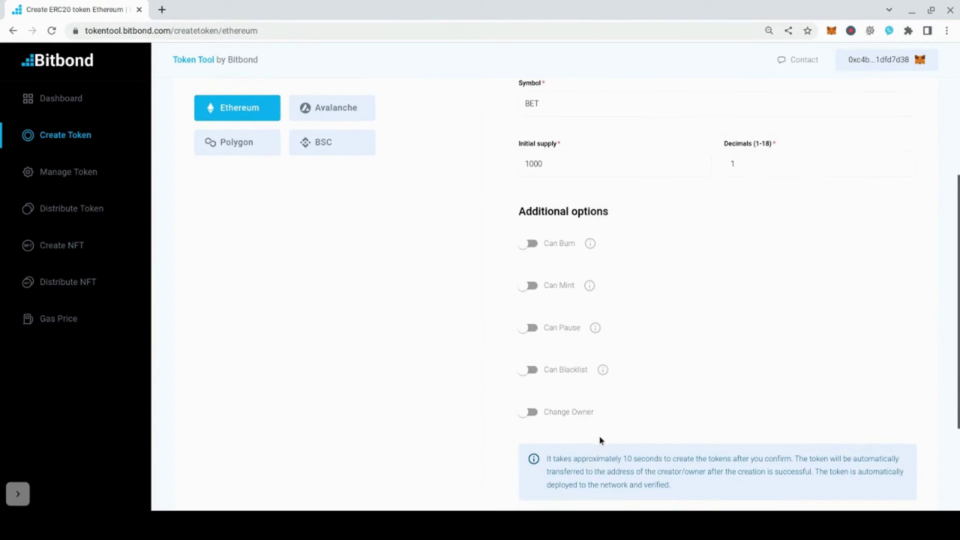
scroll(600, 440, down, 1)
scroll(601, 440, down, 1)
scroll(600, 440, down, 1)
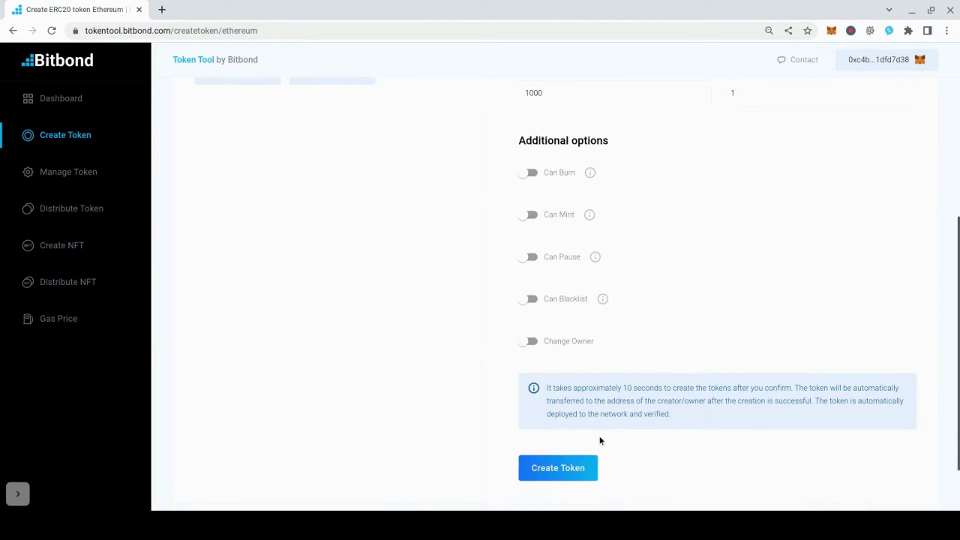
Accept the terms, early execution and withdrawal waiver, then place the paid token order.
click(584, 466)
click(328, 240)
click(327, 276)
click(327, 313)
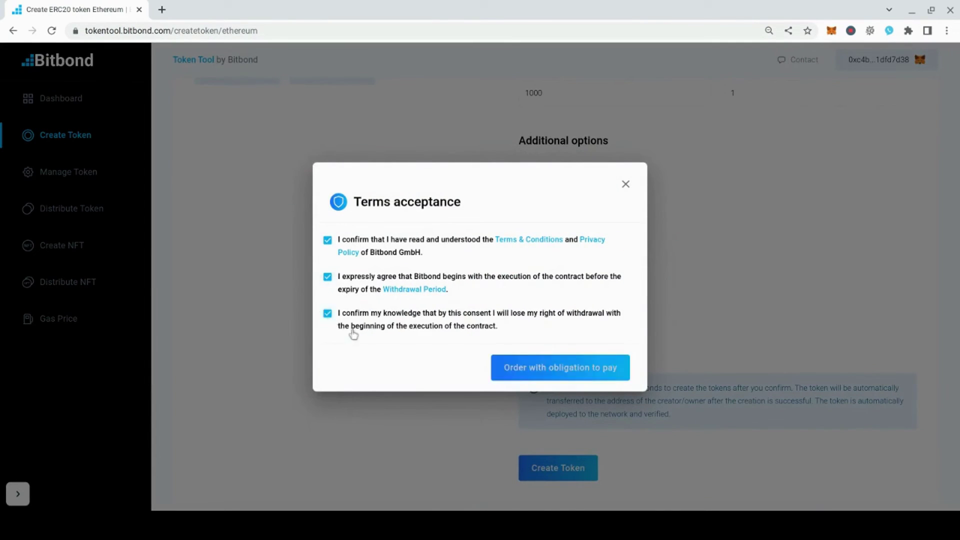
click(561, 367)
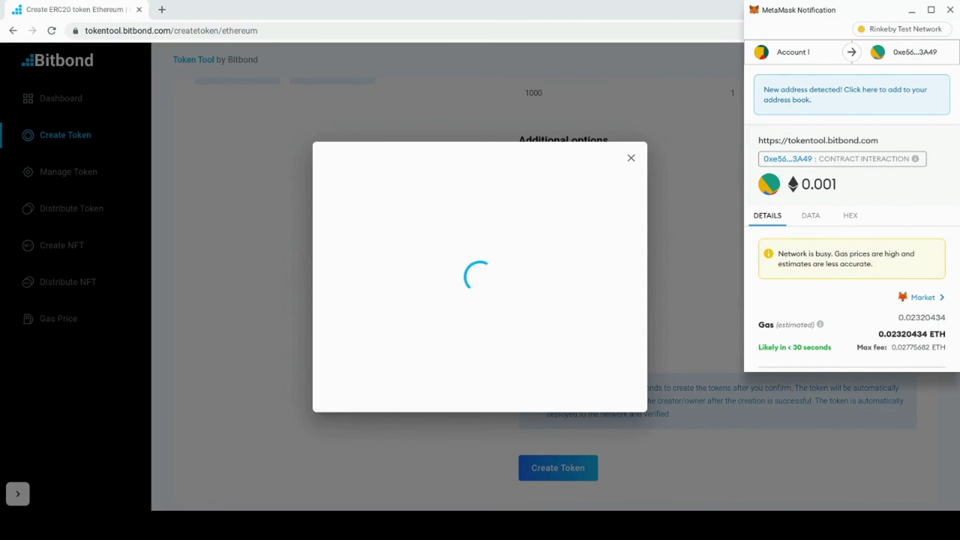
scroll(862, 263, down, 3)
scroll(863, 270, down, 3)
Confirm the token-creation contract transaction in the MetaMask notification window.
click(903, 348)
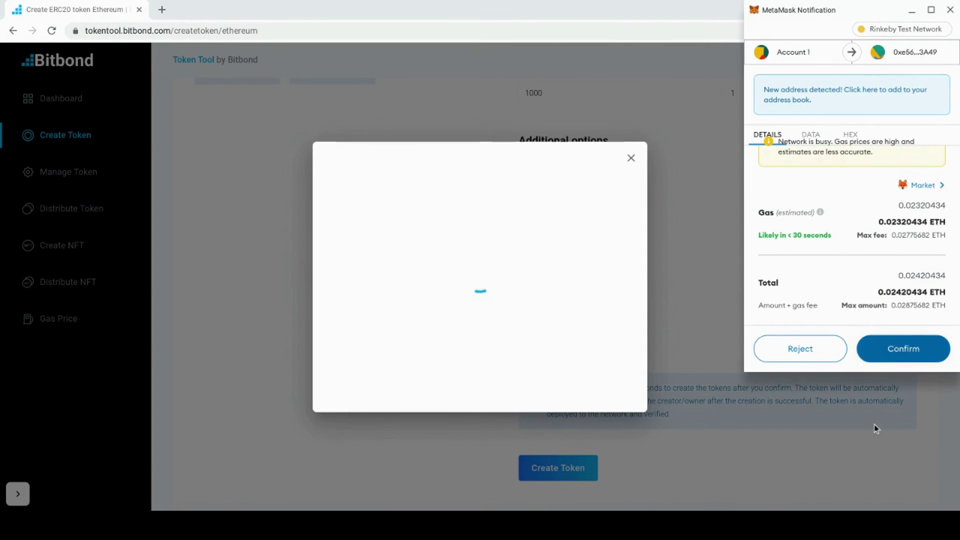